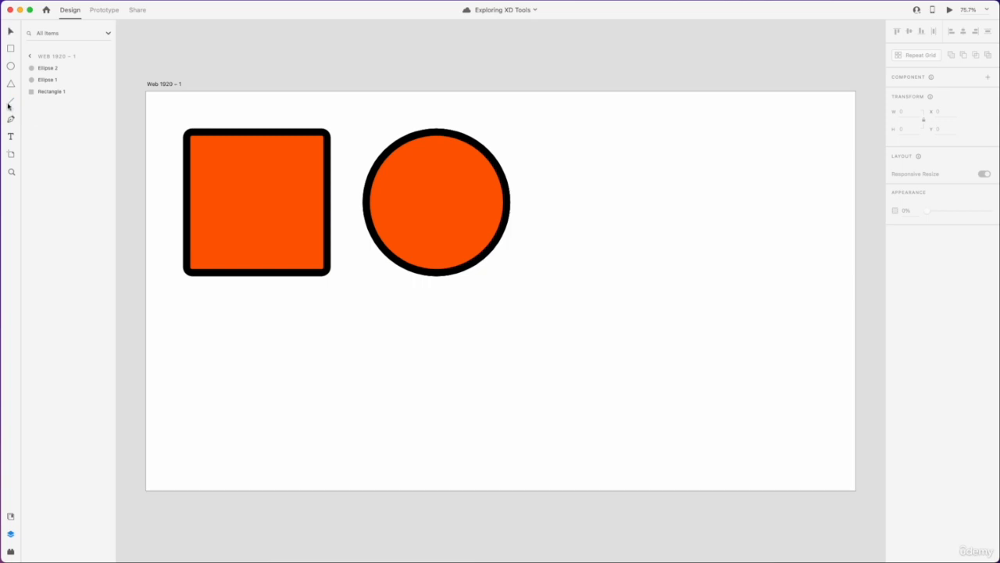
Step: Draw a horizontal line about 368 px long below the square with the Line tool
left_click(12, 104)
left_click_drag(257, 129, 255, 332)
mouse_move(197, 345)
left_mouse_down()
mouse_move(341, 339)
mouse_move(384, 361)
mouse_move(386, 389)
mouse_move(406, 323)
mouse_move(428, 310)
mouse_move(362, 330)
mouse_move(363, 307)
mouse_move(357, 352)
mouse_move(352, 310)
mouse_move(352, 352)
mouse_move(332, 351)
mouse_move(339, 362)
mouse_move(332, 287)
mouse_move(317, 258)
mouse_move(263, 295)
mouse_move(273, 296)
mouse_move(179, 286)
mouse_move(146, 306)
mouse_move(154, 353)
mouse_move(134, 356)
mouse_move(147, 353)
mouse_move(147, 384)
mouse_move(185, 412)
mouse_move(197, 441)
mouse_move(255, 404)
mouse_move(268, 417)
mouse_move(248, 407)
mouse_move(266, 420)
mouse_move(290, 375)
mouse_move(272, 360)
mouse_move(344, 353)
mouse_move(333, 351)
left_mouse_up()
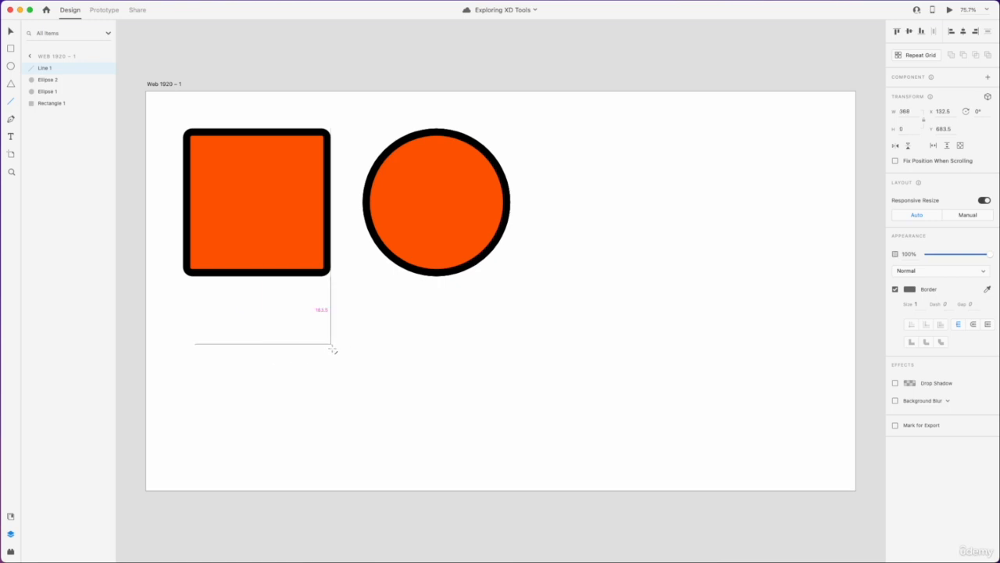
left_click_drag(333, 350, 332, 351)
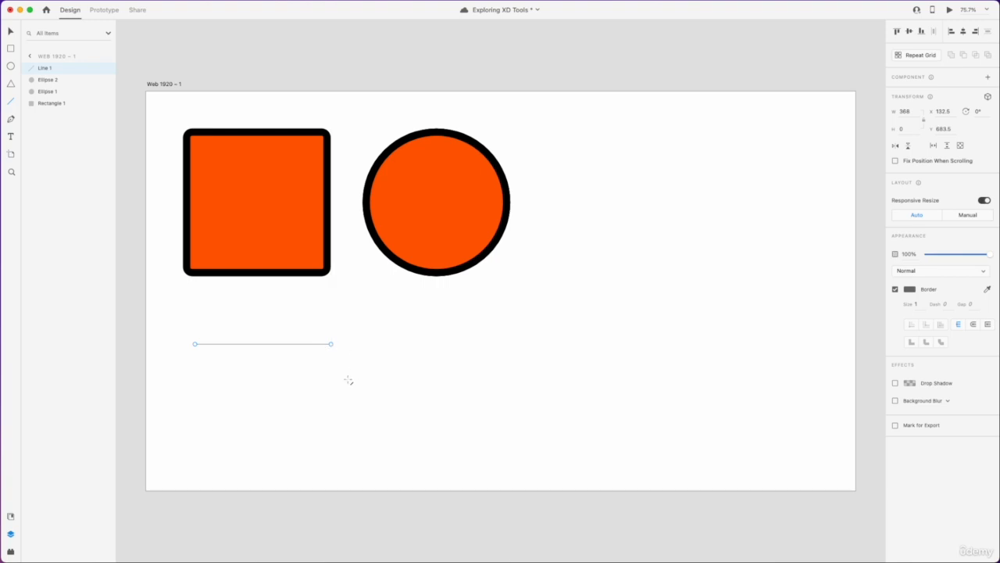
Step: Draw a second, sloping line below the first and delete it
mouse_move(349, 370)
left_mouse_down()
mouse_move(513, 417)
mouse_move(501, 403)
left_mouse_up()
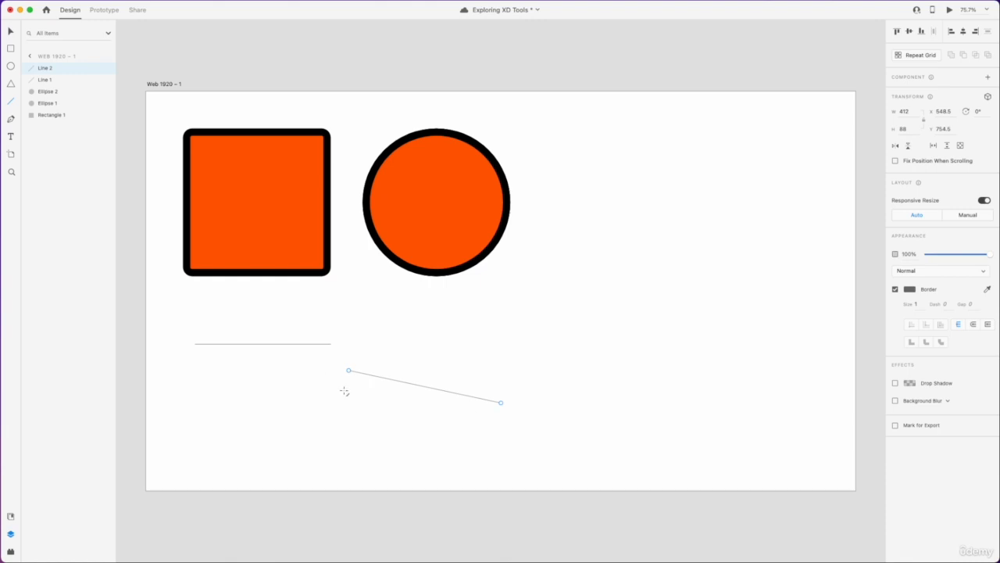
key("Delete")
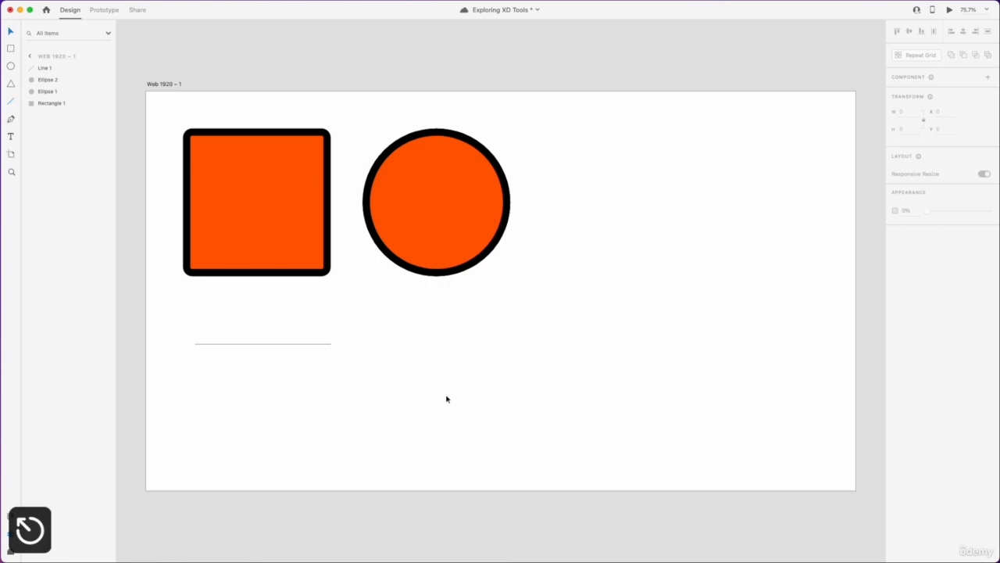
Step: Set the first line's width to 400
left_click(317, 344)
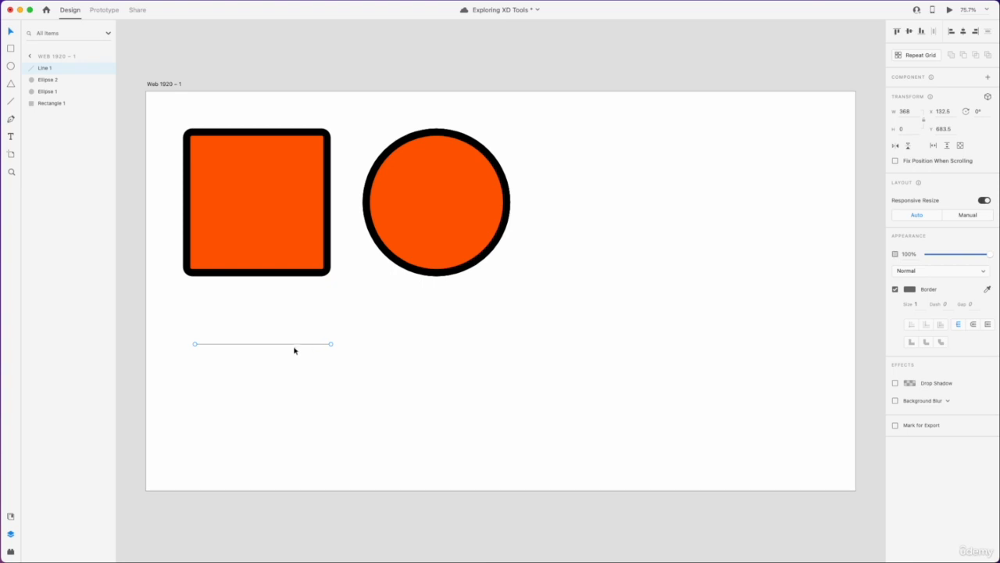
left_click(905, 114)
type("400")
key("Return")
Step: Try to set the line's height to 20 and then to 60
left_click(907, 133)
type("20")
key("Return")
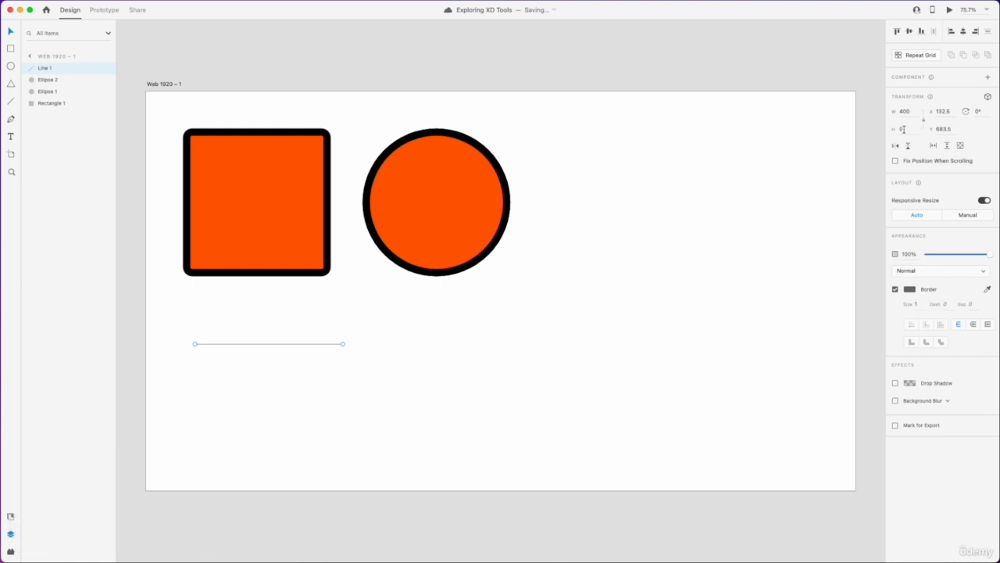
type("60")
key("Return")
Step: Set the line's border size to 10
scroll(304, 344, "up", 3)
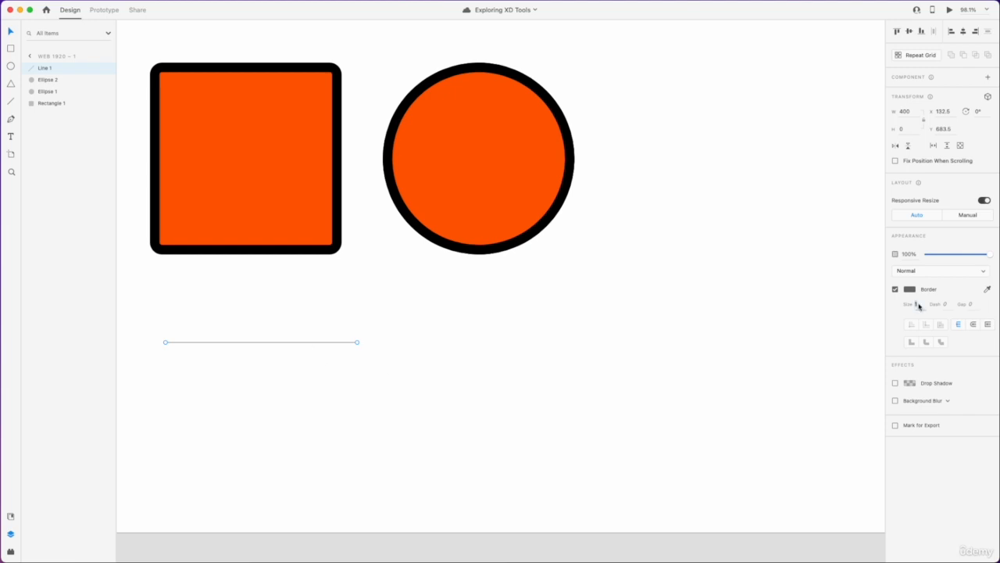
type("5")
key("Return")
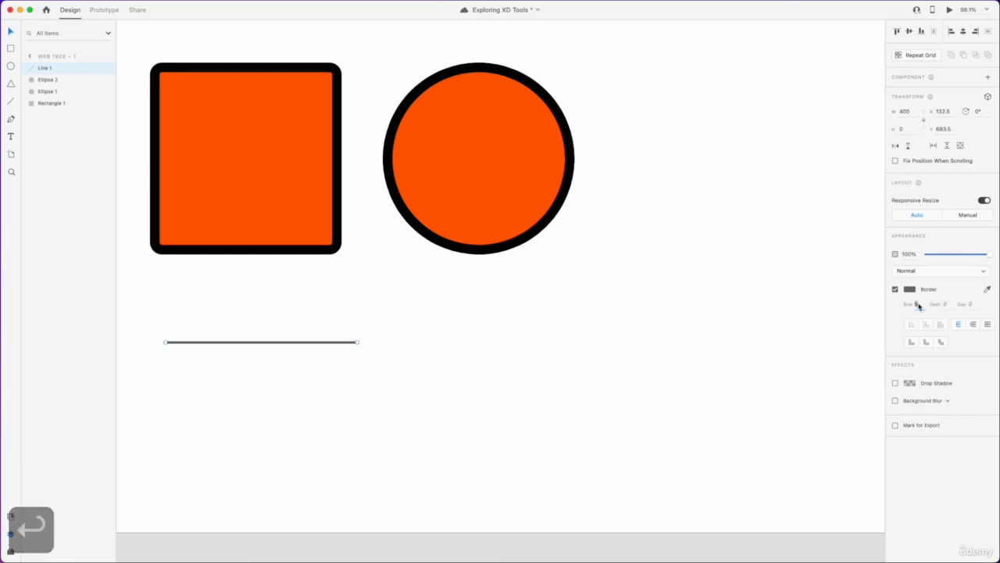
type("10")
key("Return")
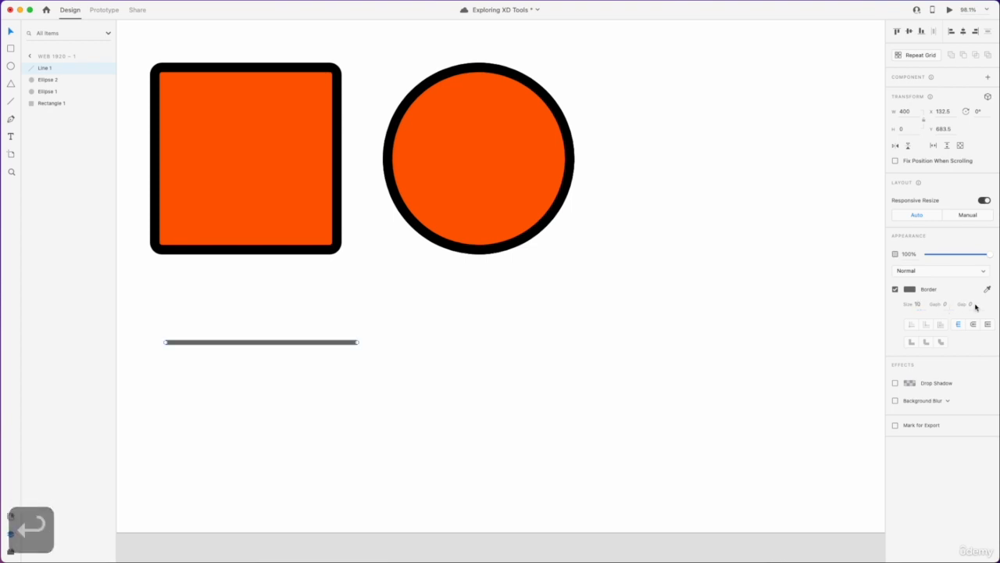
Step: Set the line's border dash to 50
left_click(945, 304)
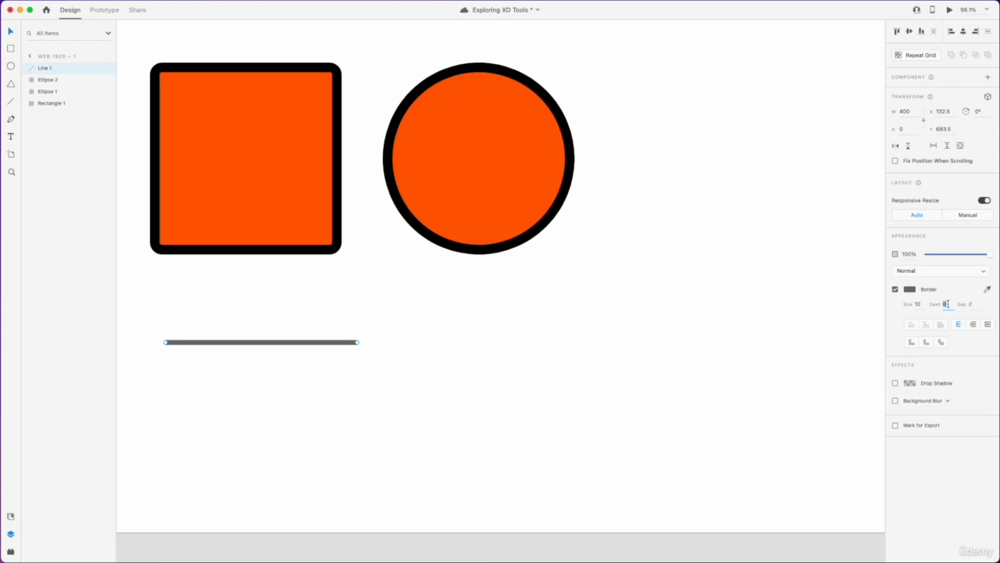
type("5")
key("Return")
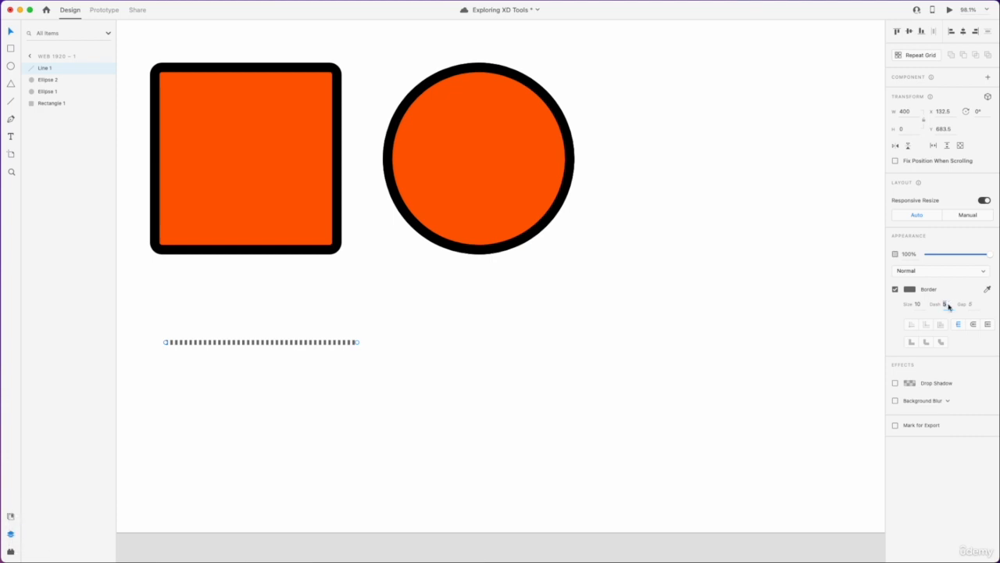
type("50")
key("Return")
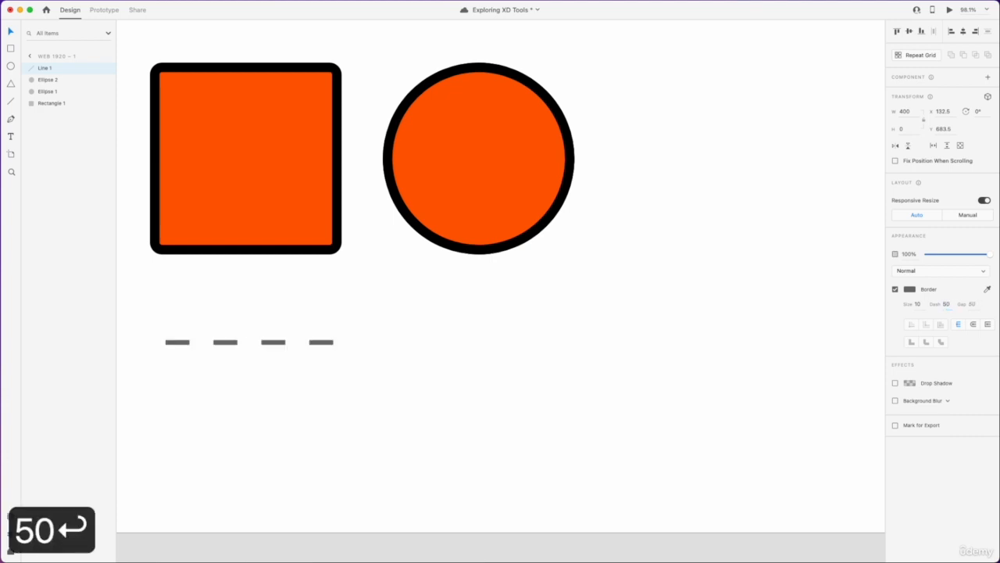
Step: Set the border gap to 100
left_click(973, 304)
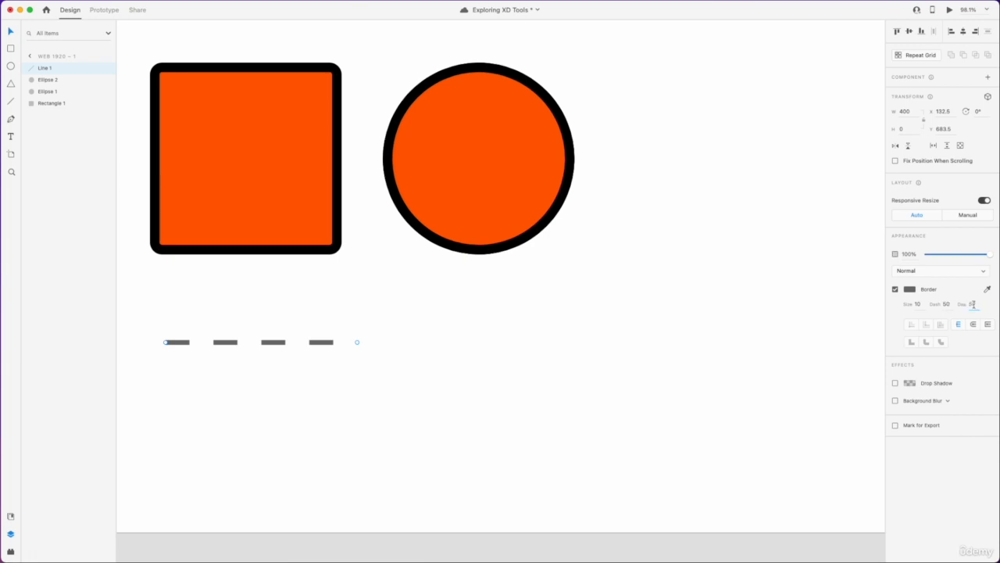
type("100")
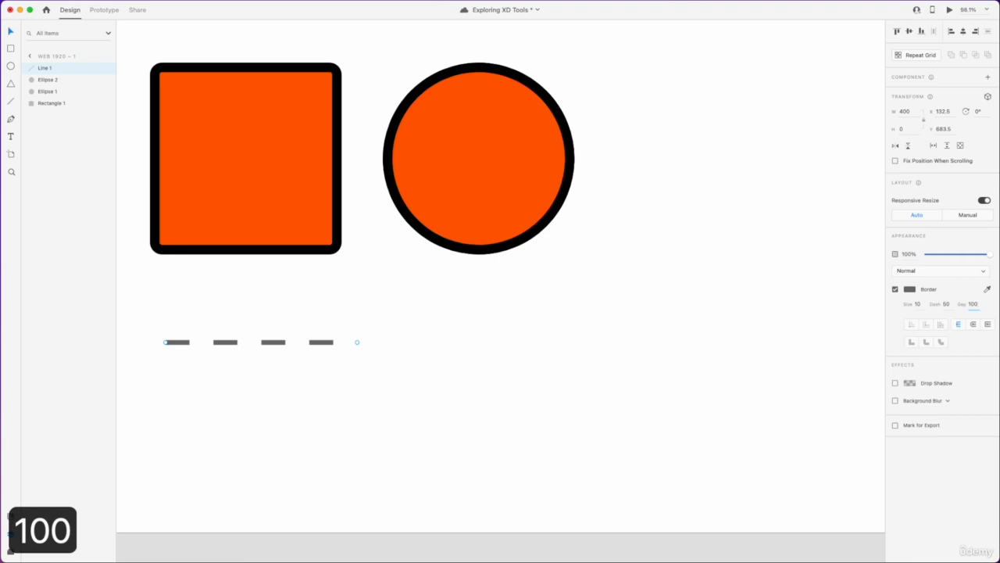
key("Return")
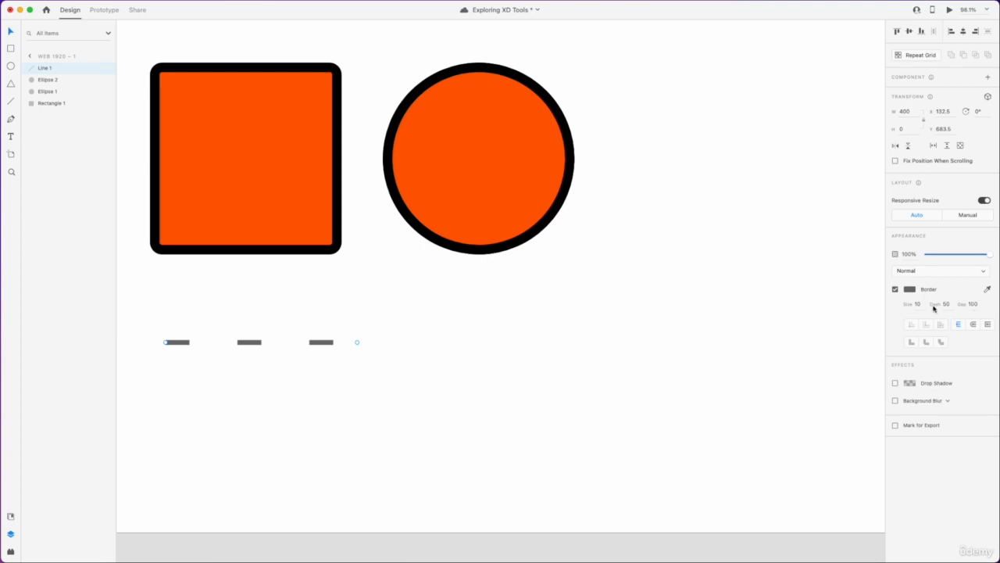
Step: Try border dash values of 40, 100 and 50 on the line
left_click(945, 304)
type("40")
key("Return")
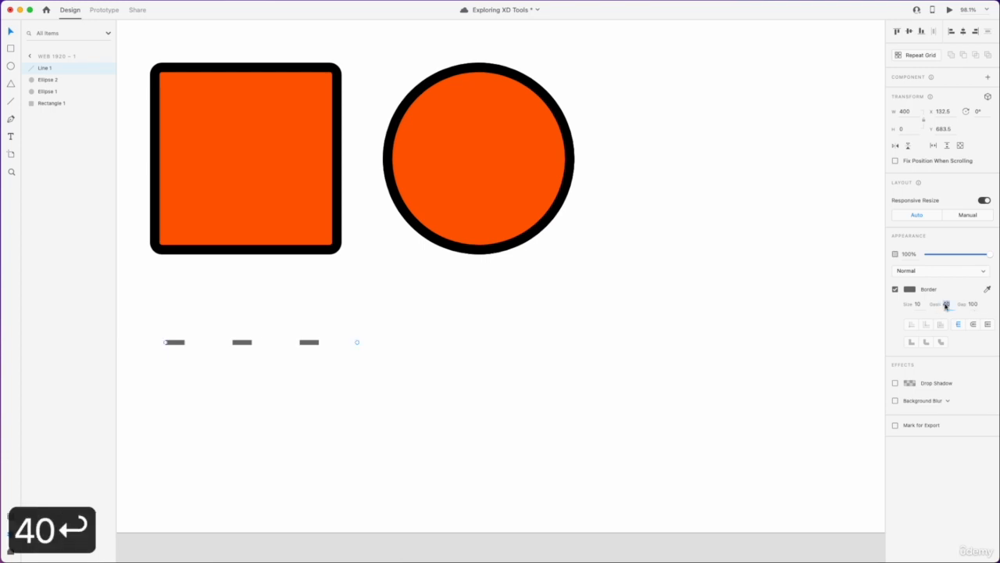
type("100")
key("Return")
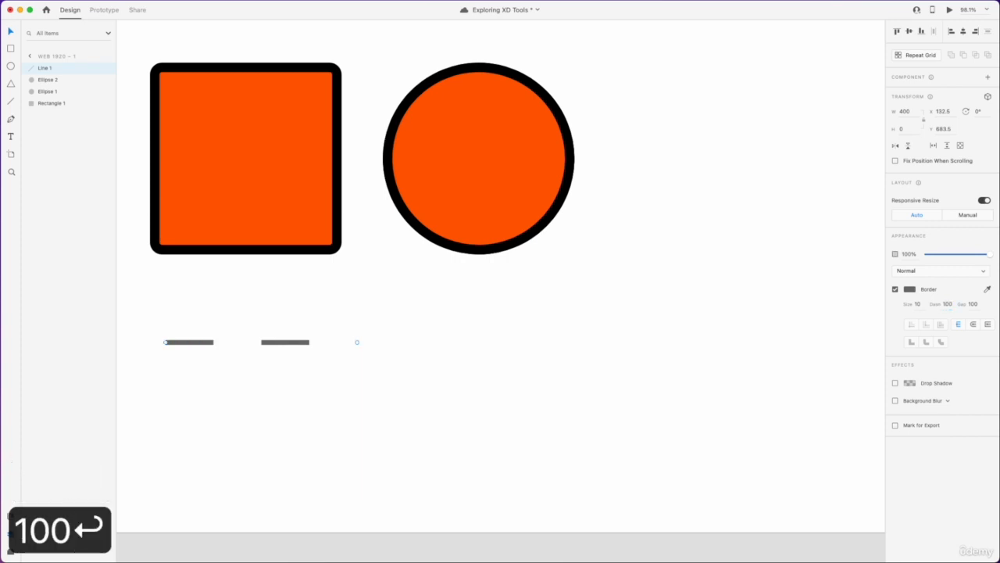
type("50")
key("Return")
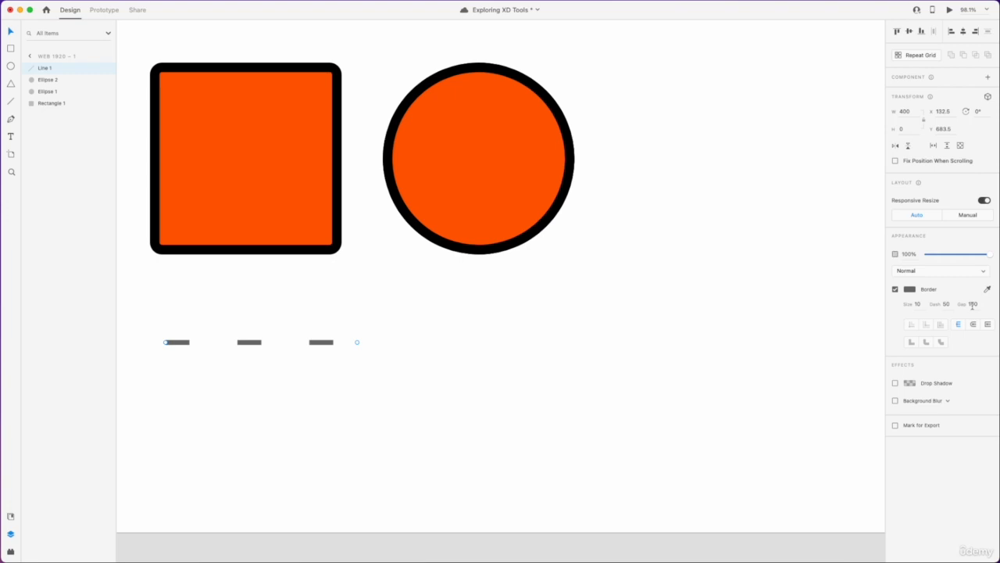
Step: Set the border gap to 50 and the dash to 0
left_click(972, 304)
type("50")
key("Return")
left_click(945, 303)
type("0")
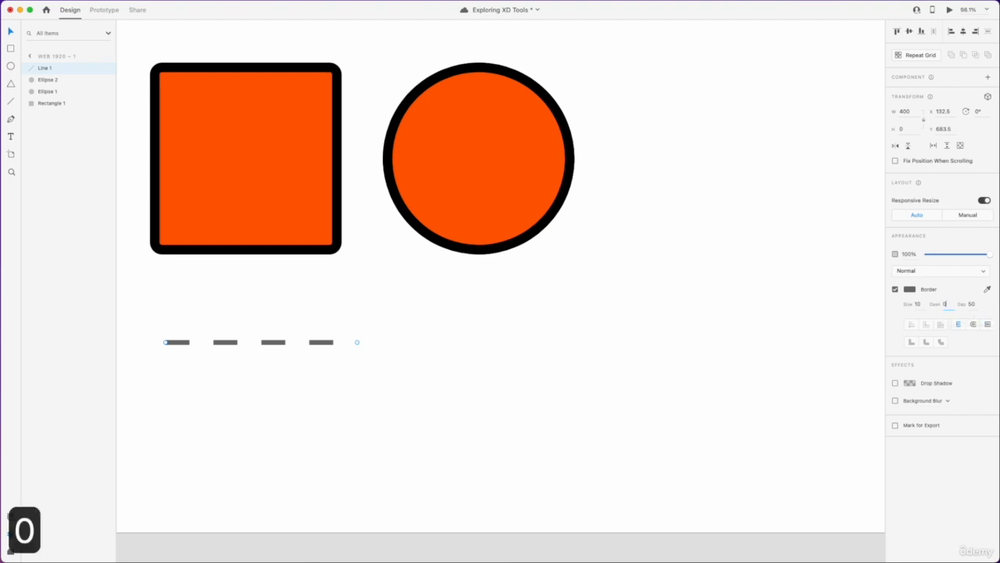
key("Return")
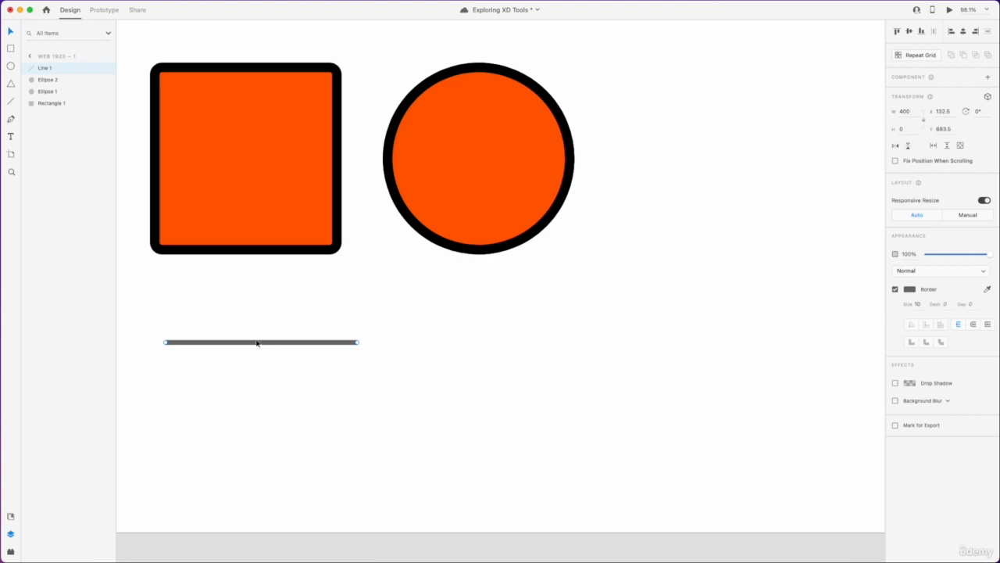
Step: Apply round caps to the line's ends
scroll(257, 343, "up", 3)
scroll(257, 343, "up", 1)
scroll(257, 343, "left", 2)
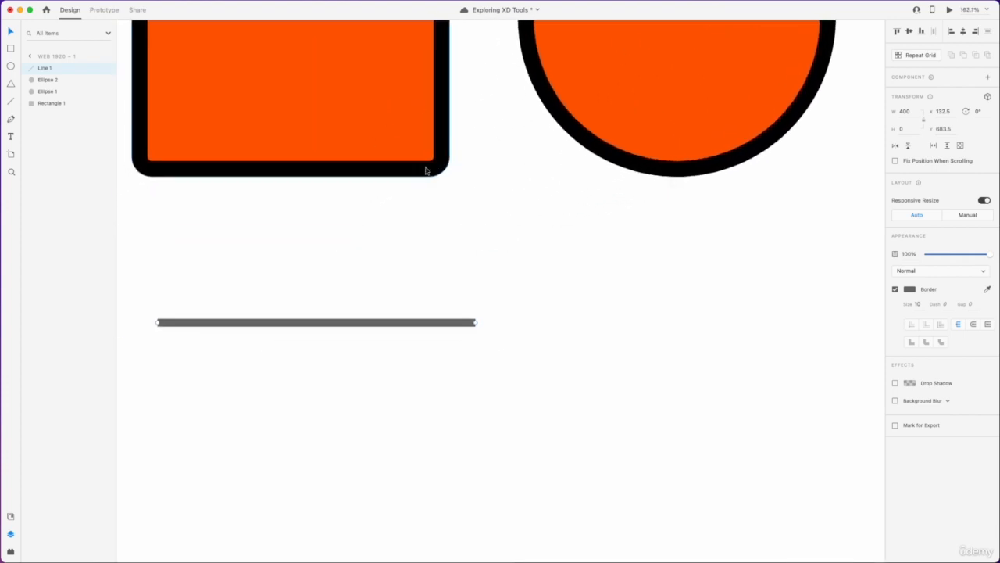
left_click(971, 327)
left_click(480, 334)
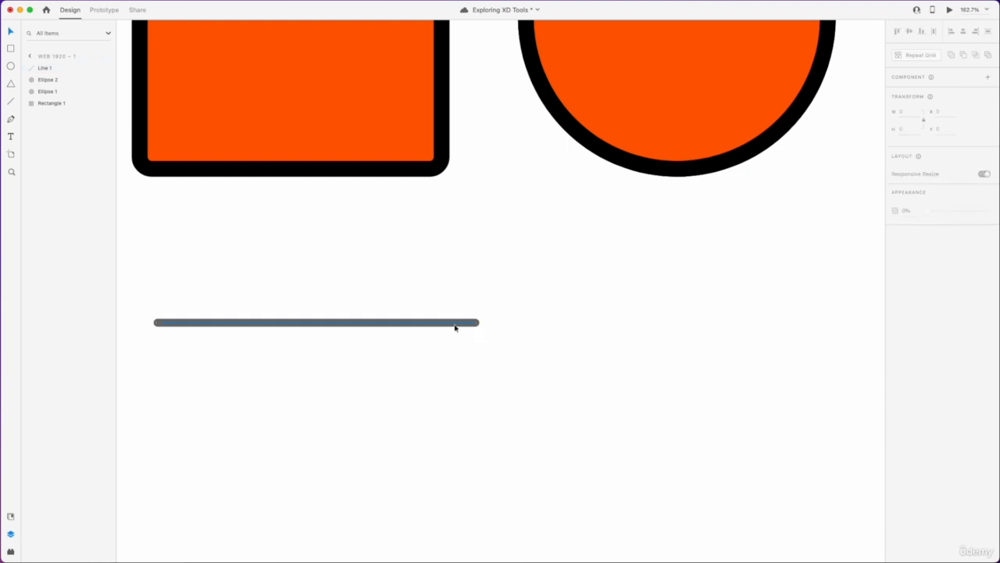
left_click(456, 325)
Step: Move the line slightly left and up
scroll(468, 334, "up", 3)
scroll(467, 334, "up", 1)
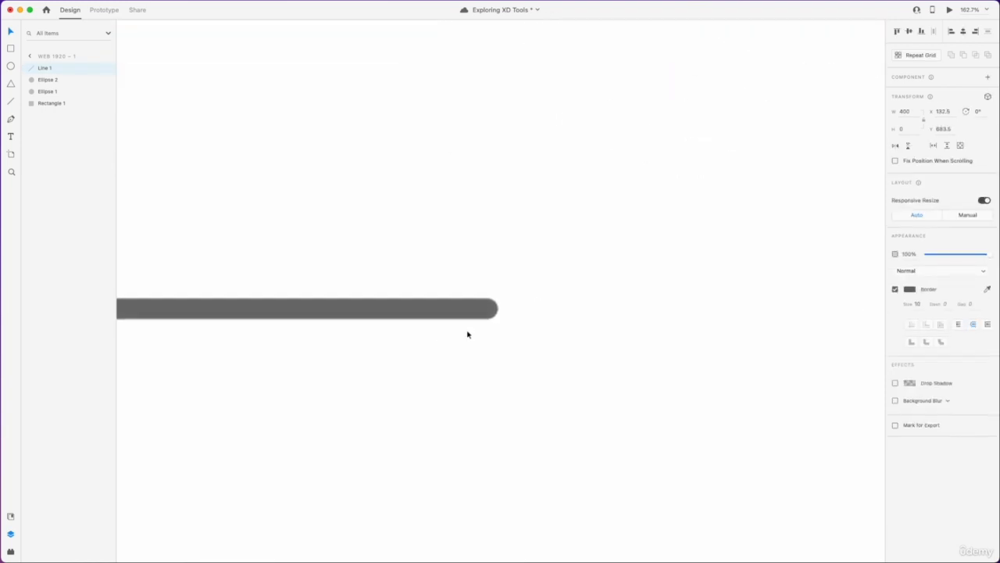
scroll(467, 335, "down", 3)
scroll(477, 339, "down", 3)
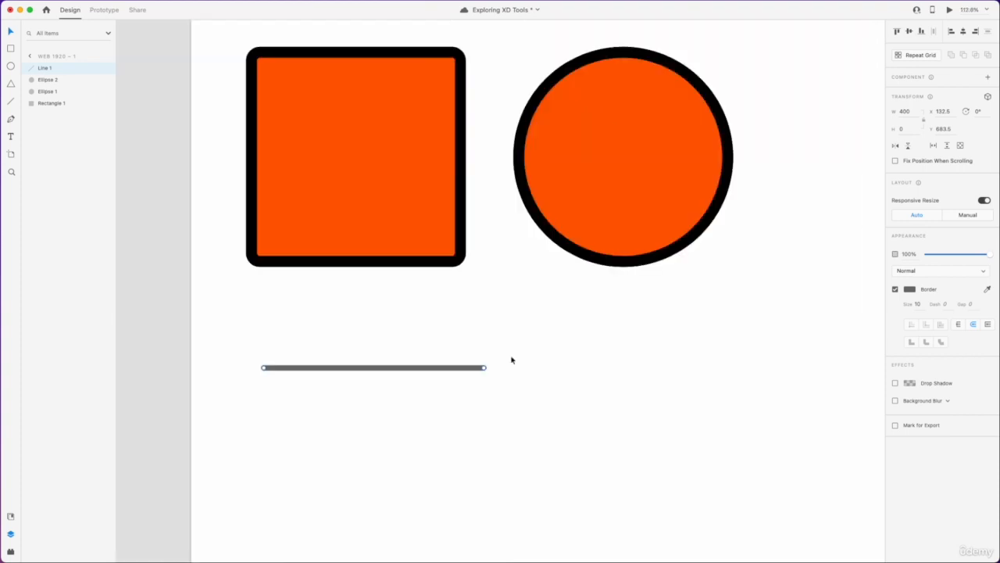
mouse_move(435, 372)
left_mouse_down()
mouse_move(420, 368)
mouse_move(451, 375)
mouse_move(426, 368)
left_mouse_up()
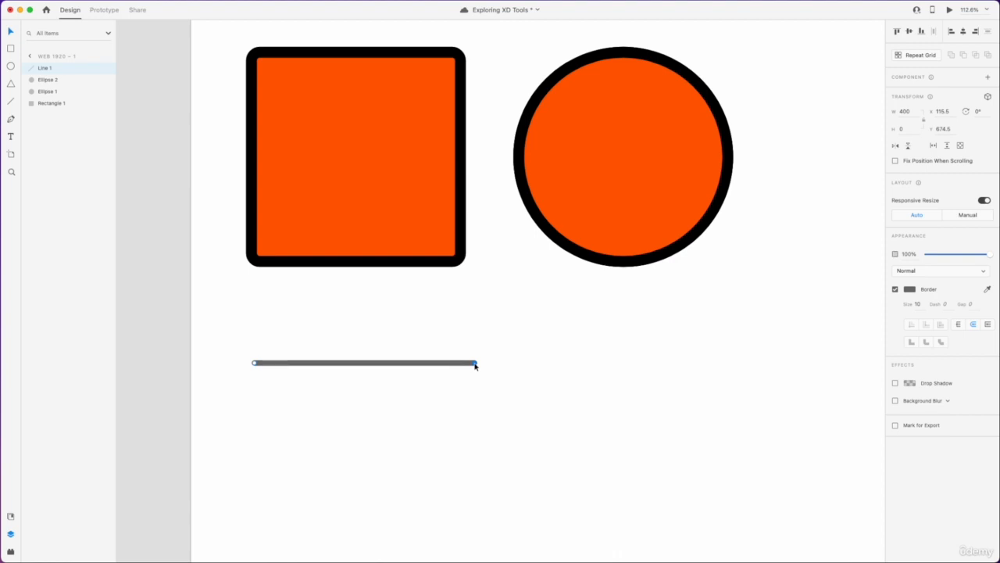
Step: Reshape the line by dragging its end point, then undo both edits
left_click_drag(475, 365, 396, 371)
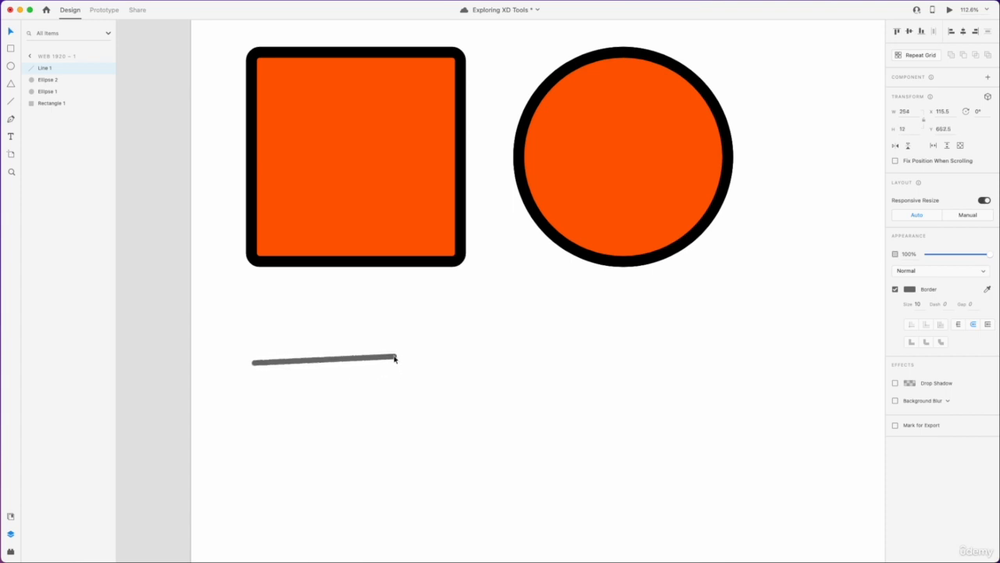
left_click_drag(399, 365, 400, 386)
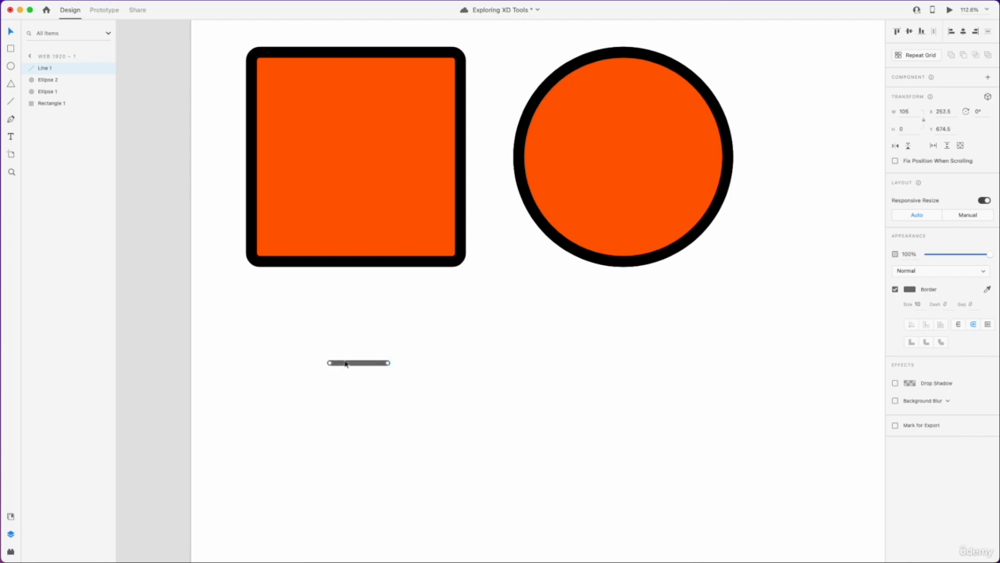
key("super+z")
key("super+z")
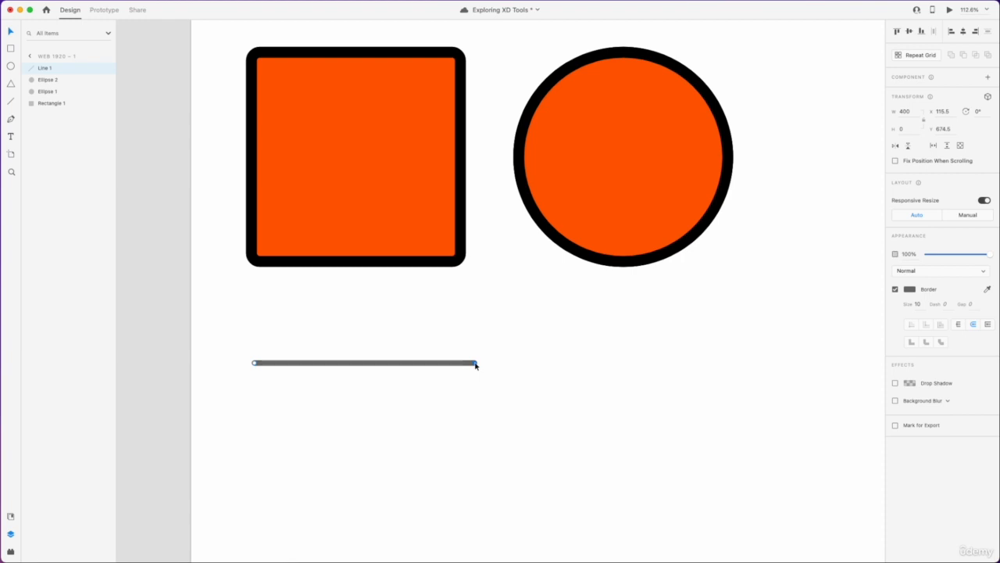
Step: Shorten the line evenly from both ends by resizing it around its centre
key("alt")
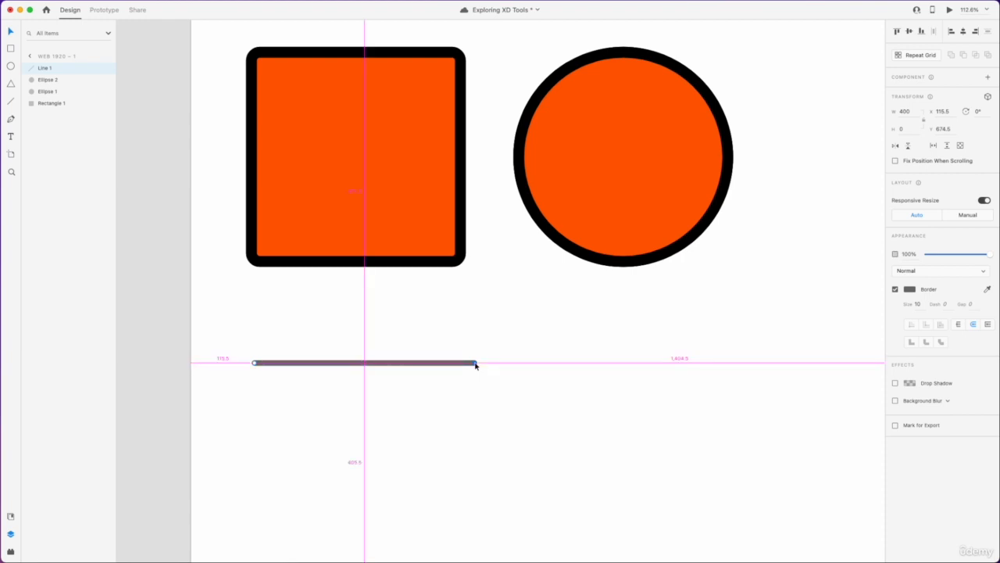
mouse_move(475, 365)
left_mouse_down()
mouse_move(435, 371)
mouse_move(487, 380)
mouse_move(430, 370)
mouse_move(476, 345)
mouse_move(488, 358)
mouse_move(476, 384)
mouse_move(493, 351)
mouse_move(451, 368)
mouse_move(453, 380)
mouse_move(477, 376)
mouse_move(471, 384)
mouse_move(482, 379)
mouse_move(415, 382)
mouse_move(464, 377)
mouse_move(428, 382)
mouse_move(411, 343)
mouse_move(427, 371)
mouse_move(409, 373)
mouse_move(467, 369)
left_mouse_up()
left_click(708, 234)
left_click_drag(733, 266, 753, 267)
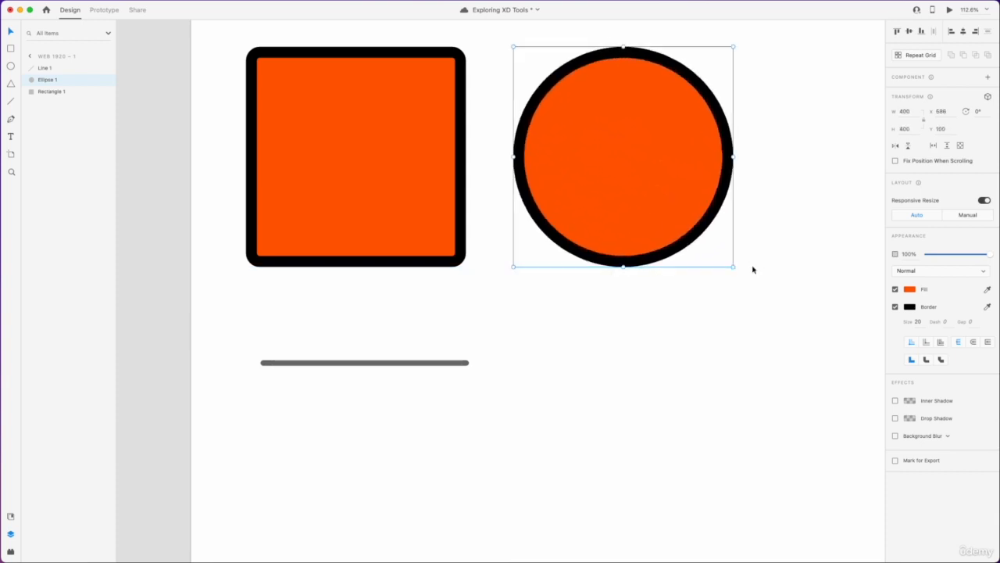
left_click(702, 333)
left_click(437, 363)
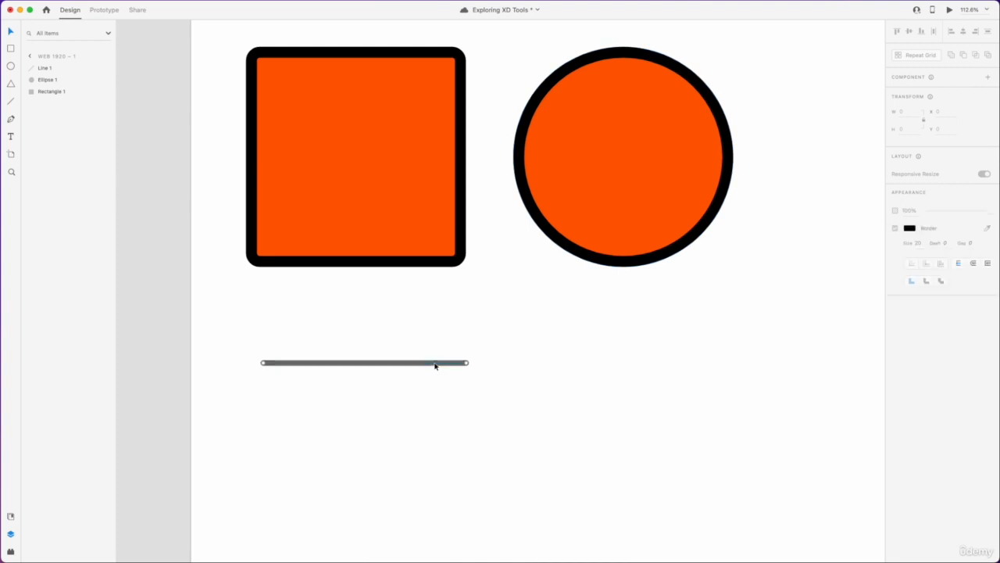